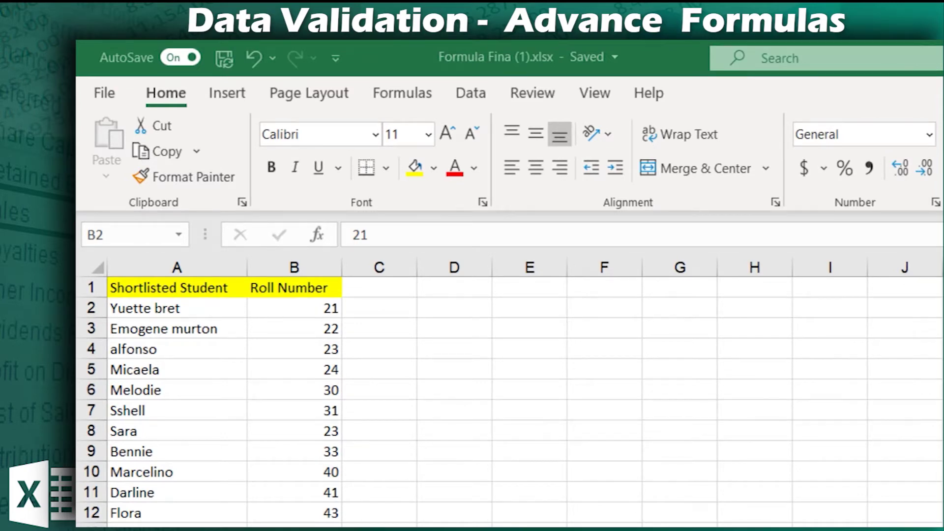
Step: Select the Roll Number cells B2 through B17 and bring up the Data tab tools
{"action": "left_click", "coordinate": [322, 310]}
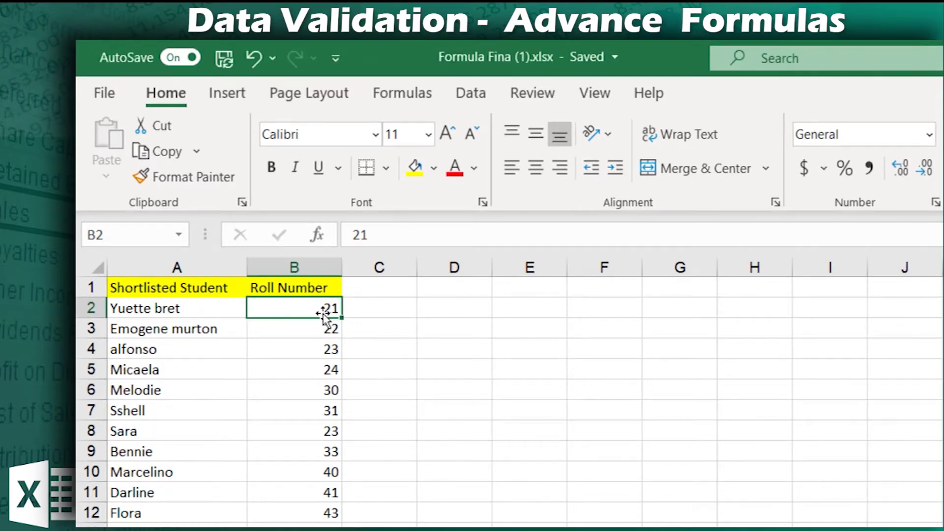
{"action": "left_click_drag", "start_coordinate": [211, 310], "coordinate": [200, 524]}
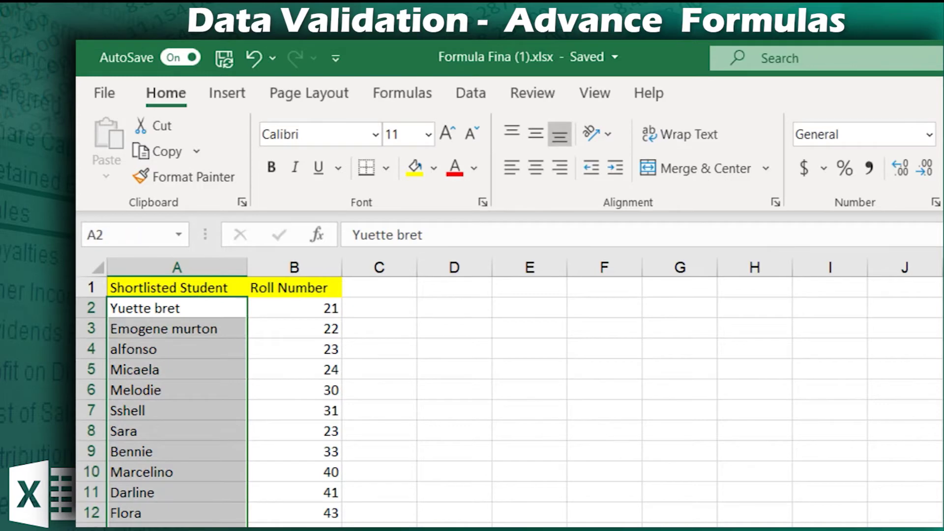
{"action": "left_click_drag", "start_coordinate": [320, 310], "coordinate": [322, 526]}
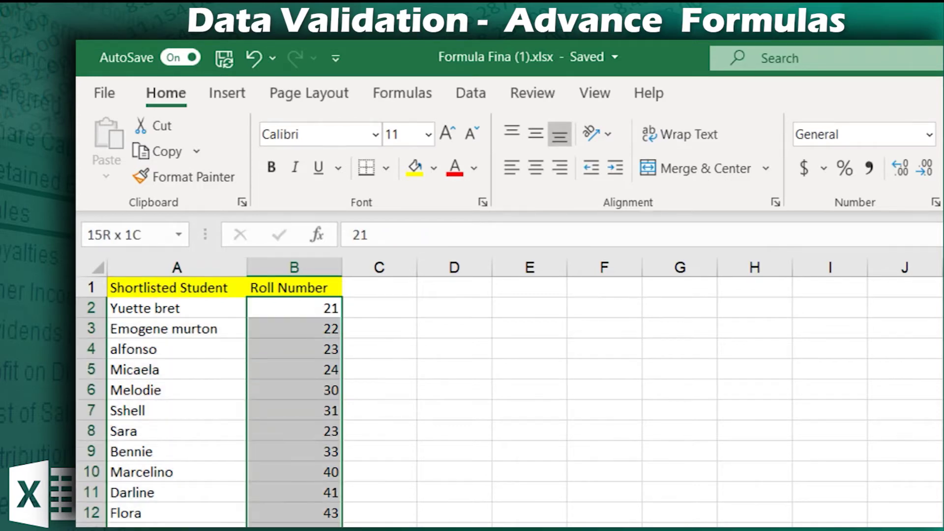
{"action": "left_click", "coordinate": [197, 414]}
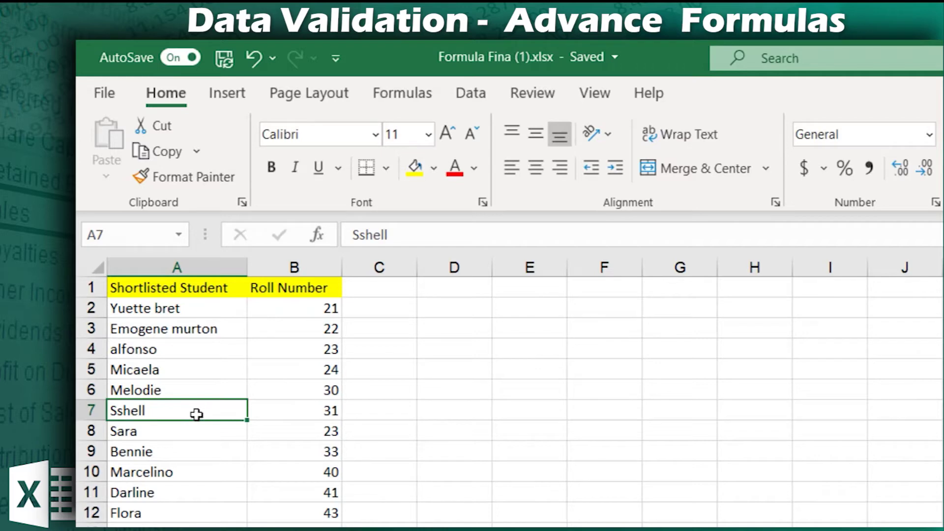
{"action": "left_click", "coordinate": [278, 312]}
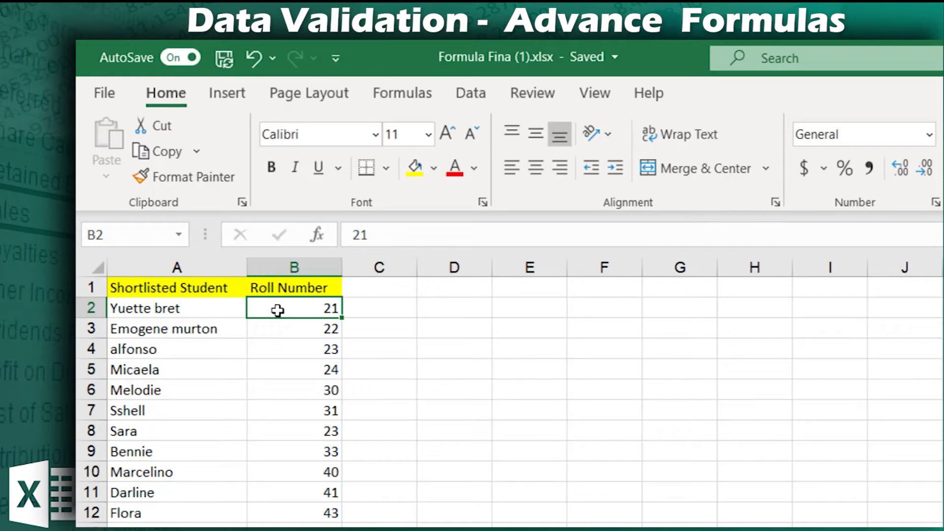
{"action": "left_click_drag", "start_coordinate": [278, 311], "coordinate": [286, 526]}
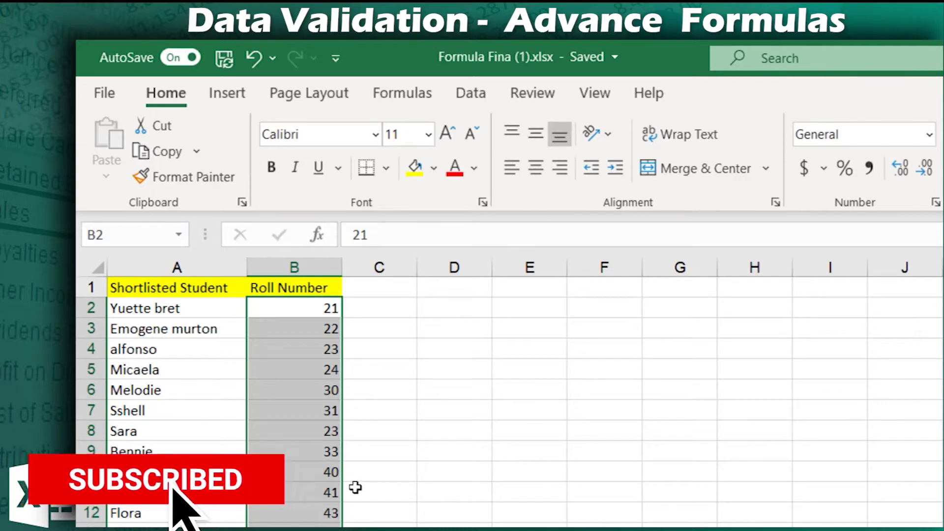
{"action": "left_click", "coordinate": [291, 335]}
{"action": "left_click_drag", "start_coordinate": [297, 308], "coordinate": [291, 504]}
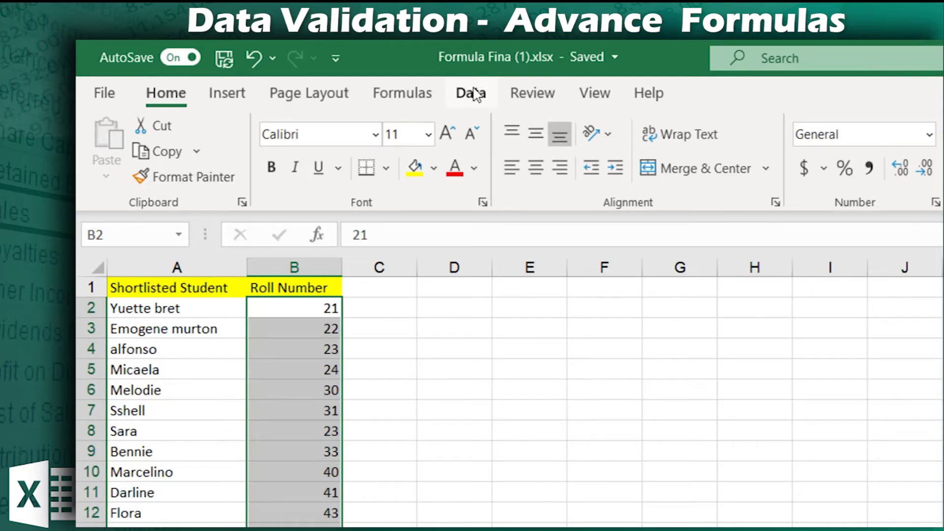
{"action": "left_click", "coordinate": [475, 93]}
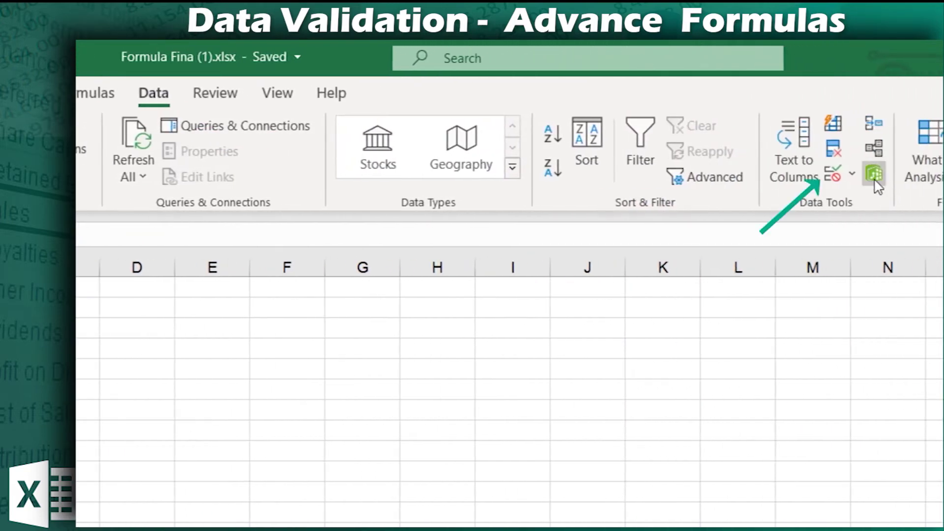
Step: Open Data Validation for B2:B17, set Allow to Custom and begin the =COUNTIF( formula
{"action": "left_click", "coordinate": [832, 177]}
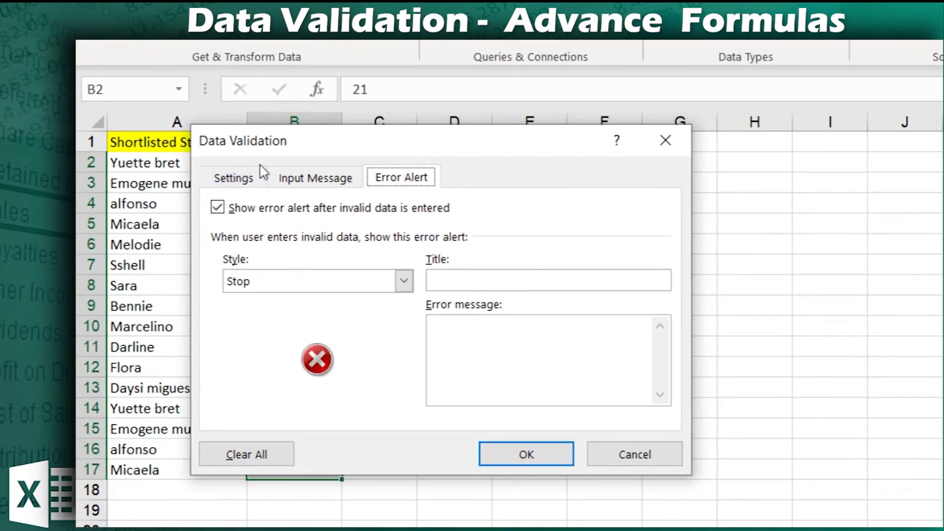
{"action": "left_click", "coordinate": [233, 178]}
{"action": "left_click", "coordinate": [301, 250]}
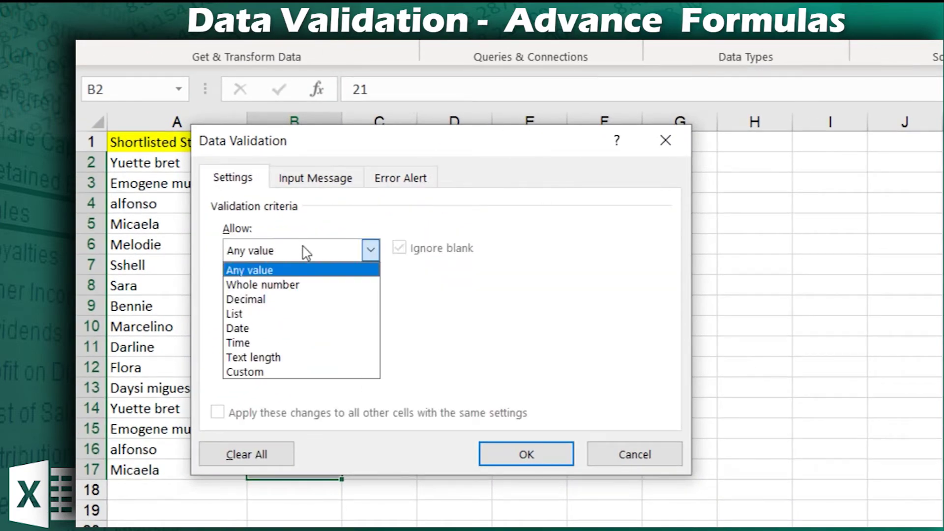
{"action": "left_click", "coordinate": [308, 372]}
{"action": "left_click", "coordinate": [327, 346]}
{"action": "type", "text": "=COUNTIF("}
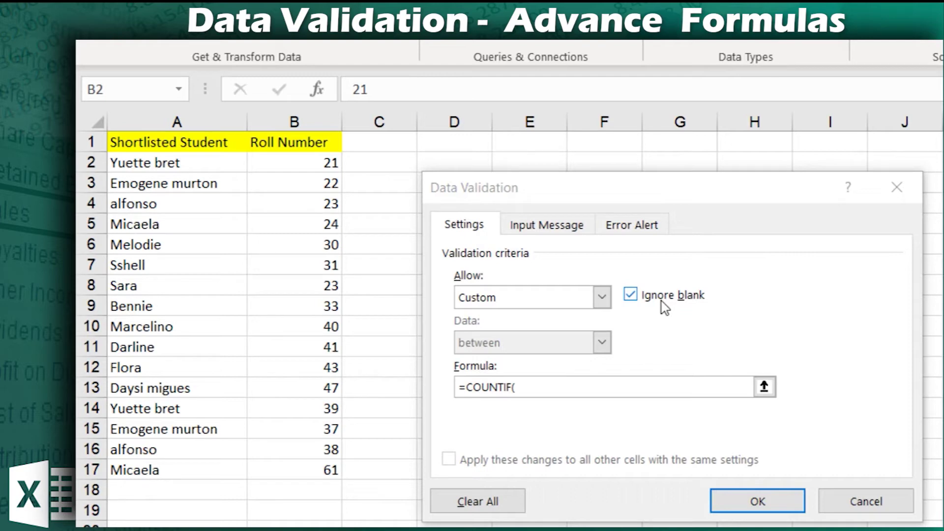
Step: Build the rule =COUNTIF($B$2:$B$17,B2)=1 with an absolute range and cell B2 as the criterion
{"action": "left_click", "coordinate": [578, 387]}
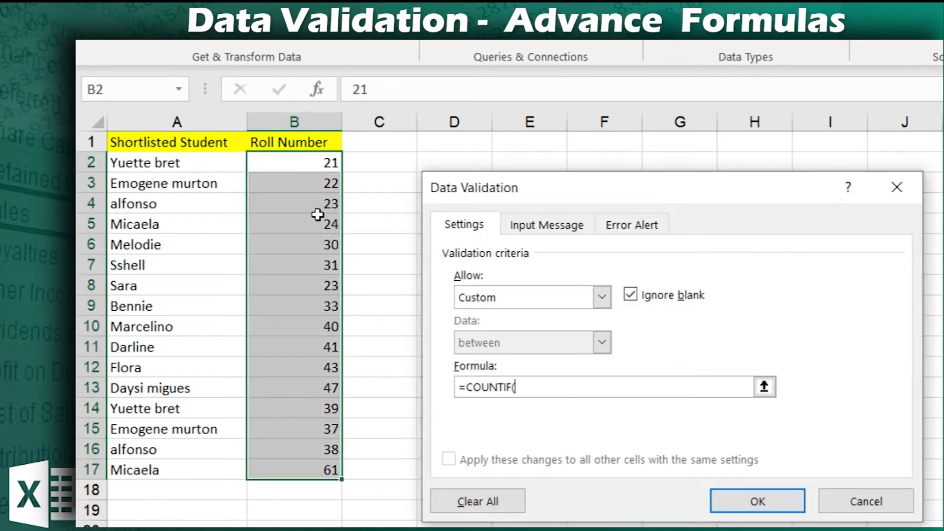
{"action": "left_click_drag", "start_coordinate": [323, 166], "coordinate": [310, 466]}
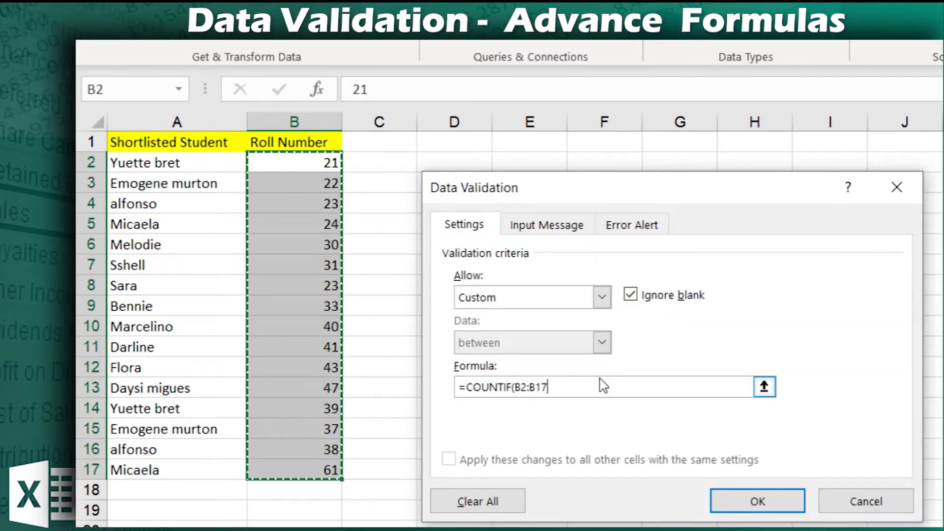
{"action": "key", "text": "F4"}
{"action": "type", "text": "$B$17,"}
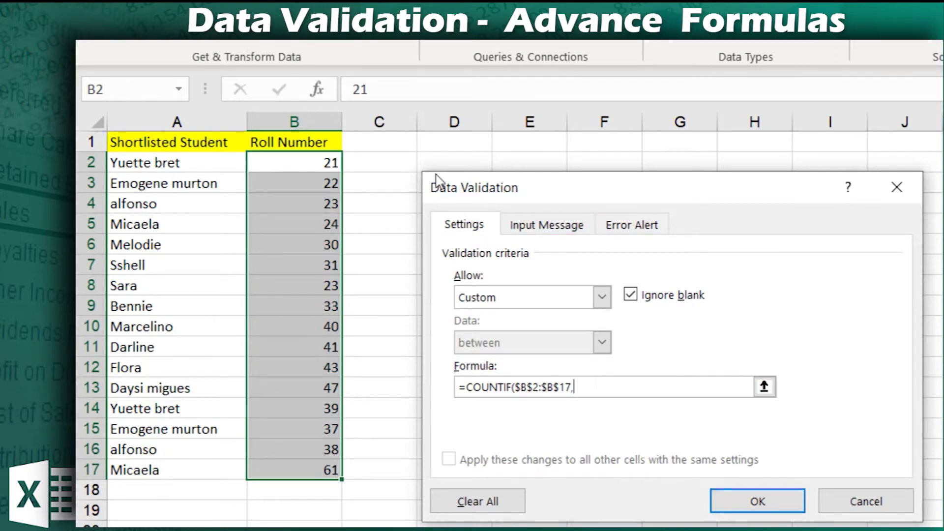
{"action": "left_click", "coordinate": [332, 161]}
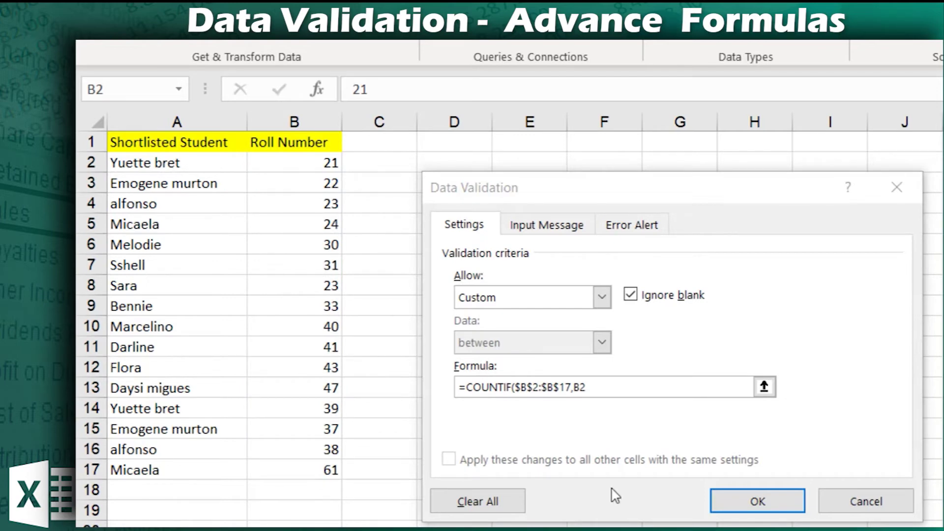
{"action": "left_click", "coordinate": [618, 401]}
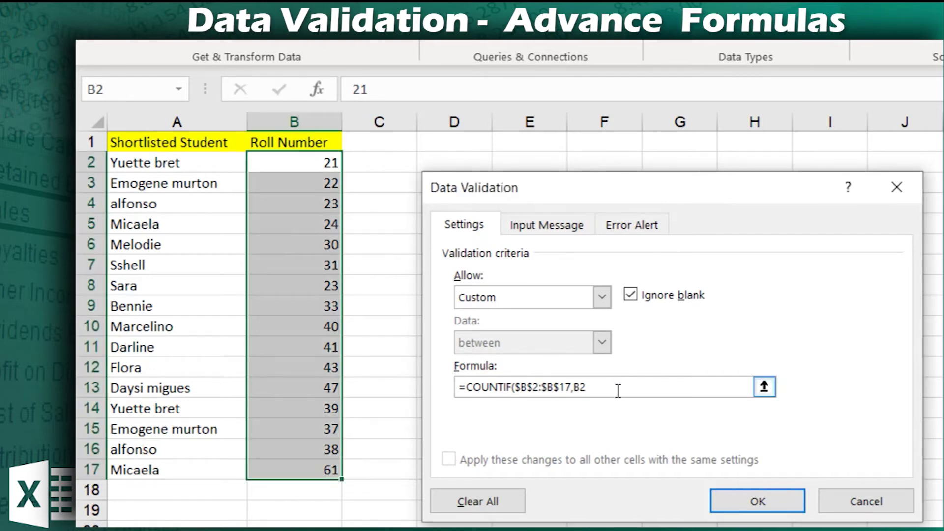
{"action": "type", "text": ")"}
{"action": "type", "text": "=1"}
{"action": "left_click", "coordinate": [697, 387]}
Step: Add an input message titled 'Please select Unique Roll No.' reading 'Roll No SHould be unique'
{"action": "left_click", "coordinate": [570, 223]}
{"action": "left_click", "coordinate": [601, 332]}
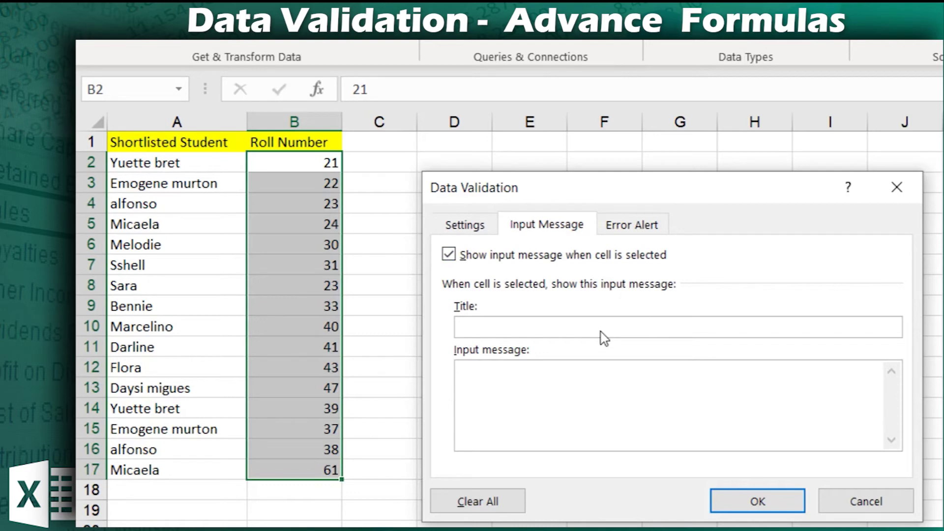
{"action": "type", "text": "Please select Unique toll"}
{"action": "key", "text": "BackSpace"}
{"action": "key", "text": "BackSpace"}
{"action": "type", "text": "Roll No."}
{"action": "left_click", "coordinate": [601, 385]}
{"action": "type", "text": "Roll No SHould be unique"}
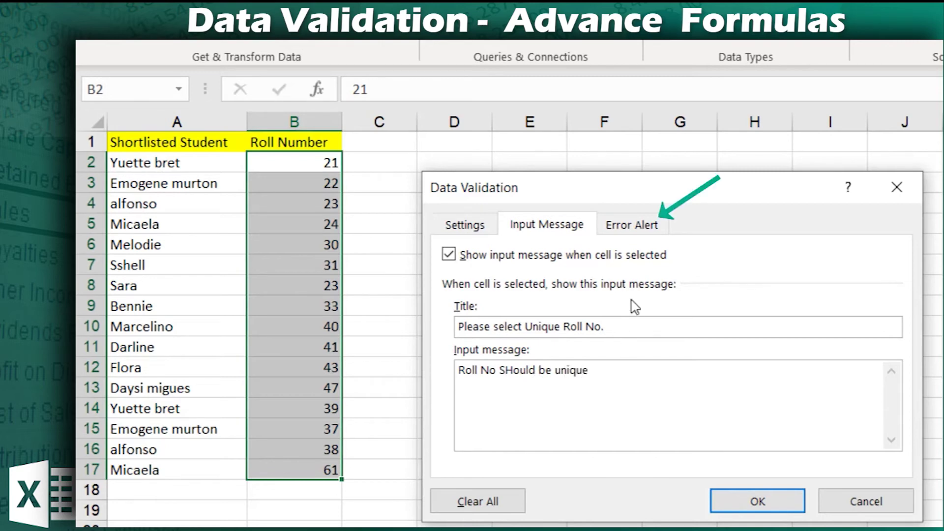
Step: Set a Stop error alert titled 'Please Stop!' with message 'Roll No Should be unique' and apply the rule
{"action": "left_click", "coordinate": [623, 225]}
{"action": "left_click", "coordinate": [737, 333]}
{"action": "type", "text": "Please"}
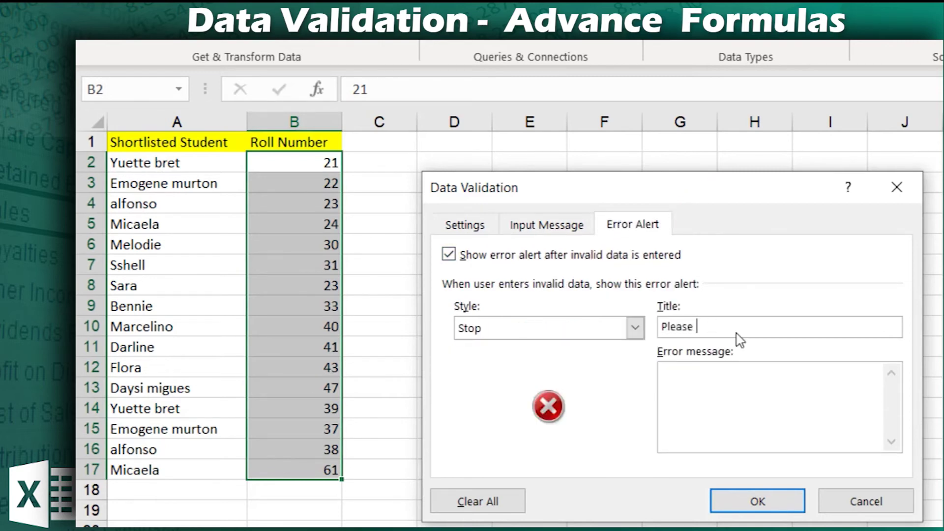
{"action": "type", "text": " Stop!"}
{"action": "key", "text": "Tab"}
{"action": "type", "text": "Roll No Should be unique"}
{"action": "left_click", "coordinate": [480, 227]}
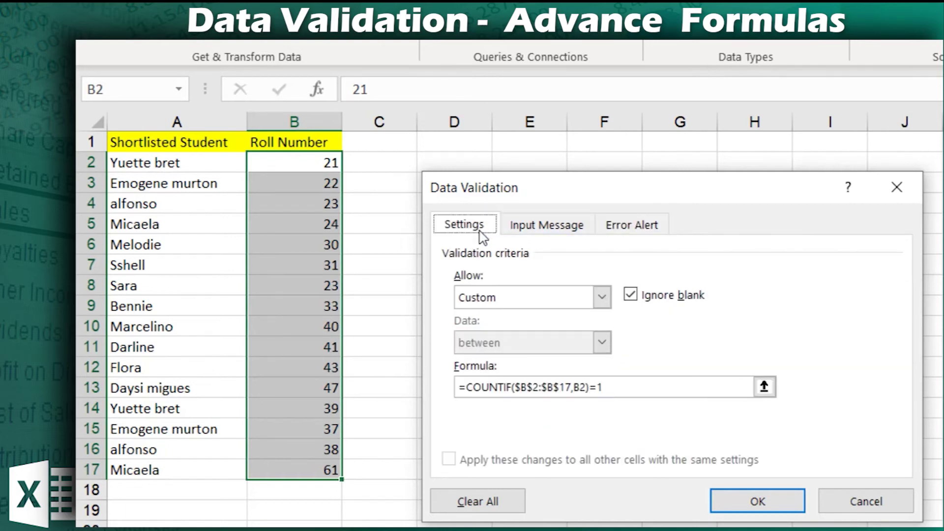
{"action": "left_click", "coordinate": [763, 505]}
{"action": "key", "text": "ctrl+shift+Down"}
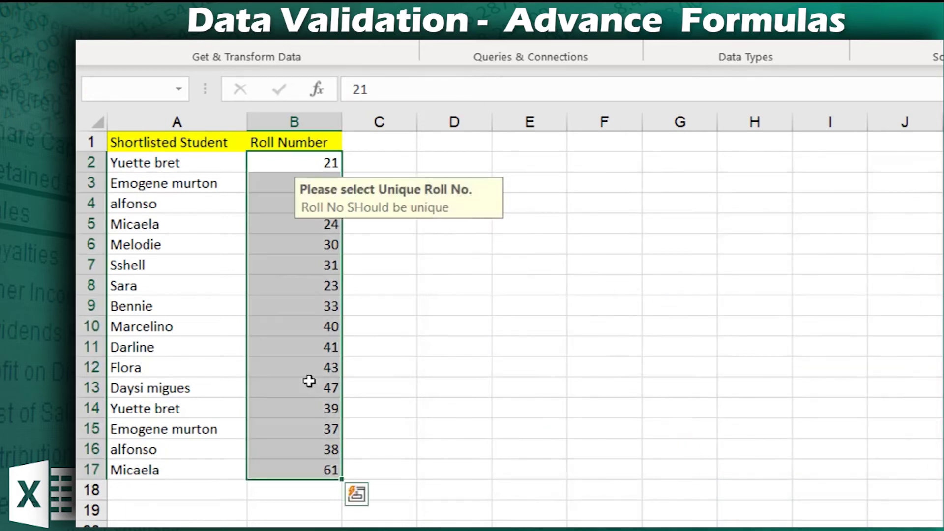
Step: Re-enter the duplicate 23 in B8 to trigger the Please Stop! alert, then choose Retry
{"action": "left_click", "coordinate": [310, 381]}
{"action": "left_click", "coordinate": [315, 286]}
{"action": "left_click", "coordinate": [315, 265]}
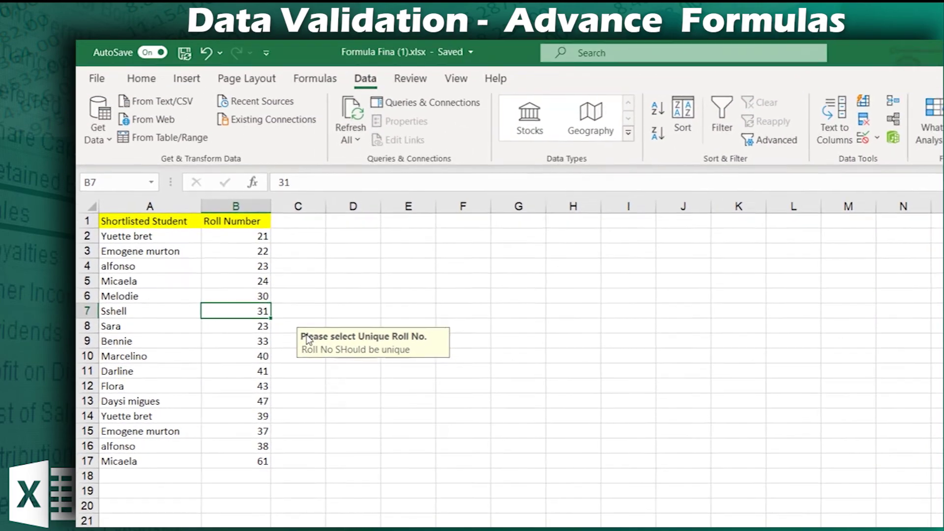
{"action": "key", "text": "Down"}
{"action": "key", "text": "F2"}
{"action": "key", "text": "Return"}
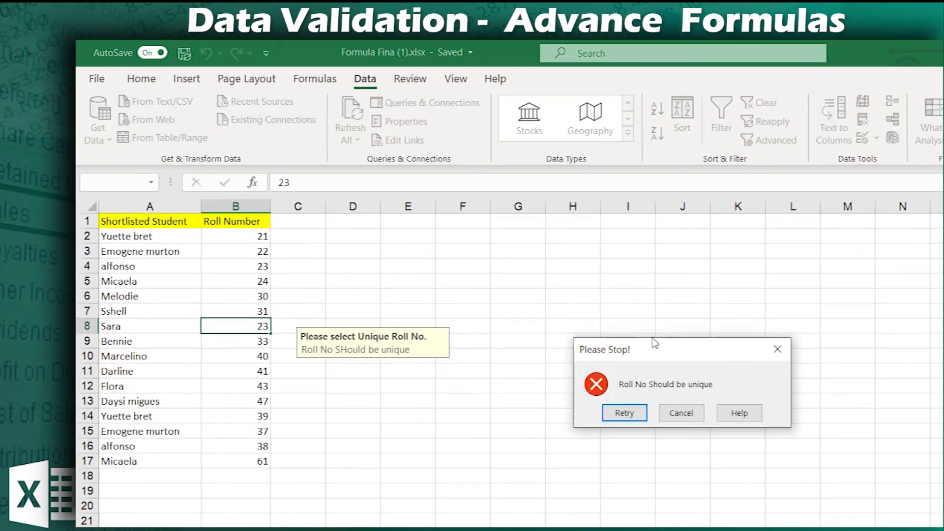
{"action": "left_click_drag", "start_coordinate": [659, 342], "coordinate": [479, 337]}
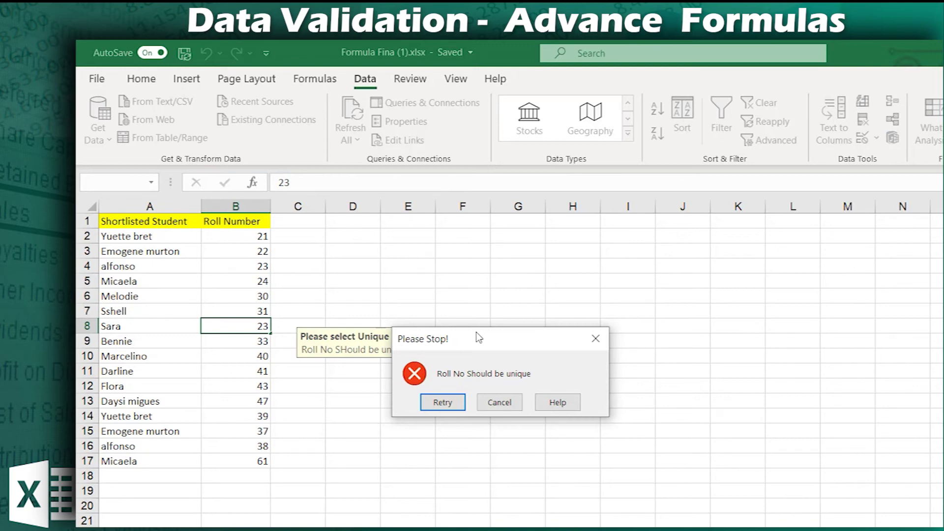
{"action": "left_click", "coordinate": [443, 403]}
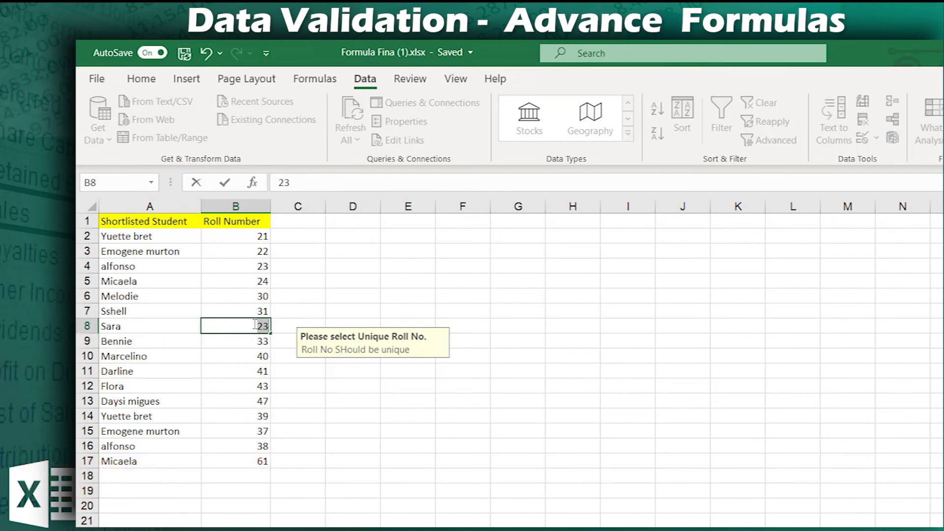
Step: Replace B8's duplicate with 60 and reselect B2:B17 to verify the roll numbers
{"action": "type", "text": "60"}
{"action": "key", "text": "Return"}
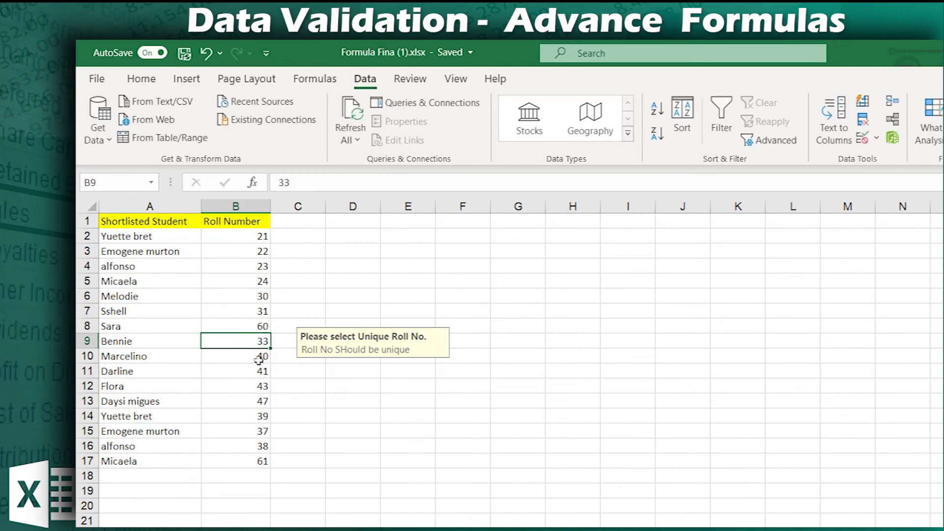
{"action": "left_click", "coordinate": [260, 238]}
{"action": "key", "text": "Down"}
{"action": "key", "text": "Down"}
{"action": "key", "text": "Down"}
{"action": "key", "text": "Down"}
{"action": "key", "text": "Down"}
{"action": "key", "text": "Down"}
{"action": "key", "text": "Down"}
{"action": "key", "text": "Down"}
{"action": "key", "text": "Down"}
{"action": "key", "text": "Down"}
{"action": "key", "text": "Down"}
{"action": "key", "text": "Down"}
{"action": "key", "text": "Down"}
{"action": "key", "text": "Down"}
{"action": "key", "text": "Down"}
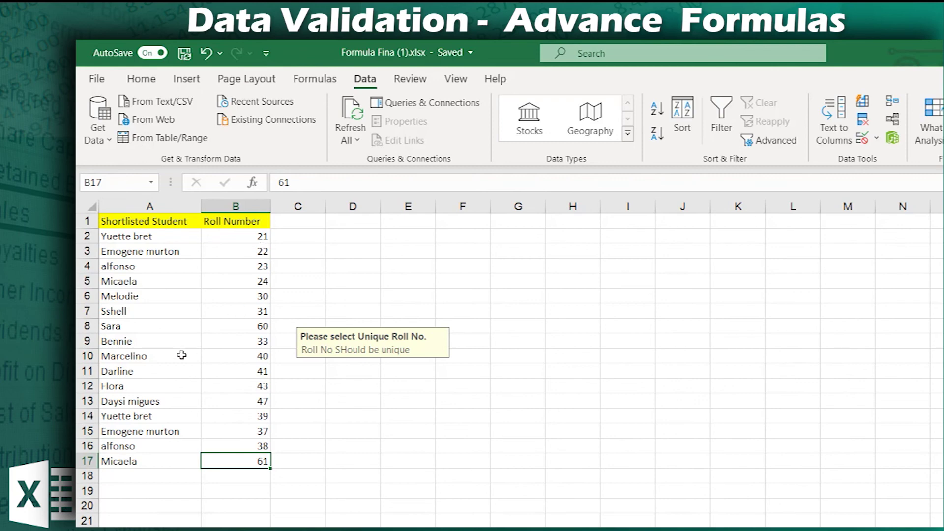
{"action": "double_click", "coordinate": [177, 477]}
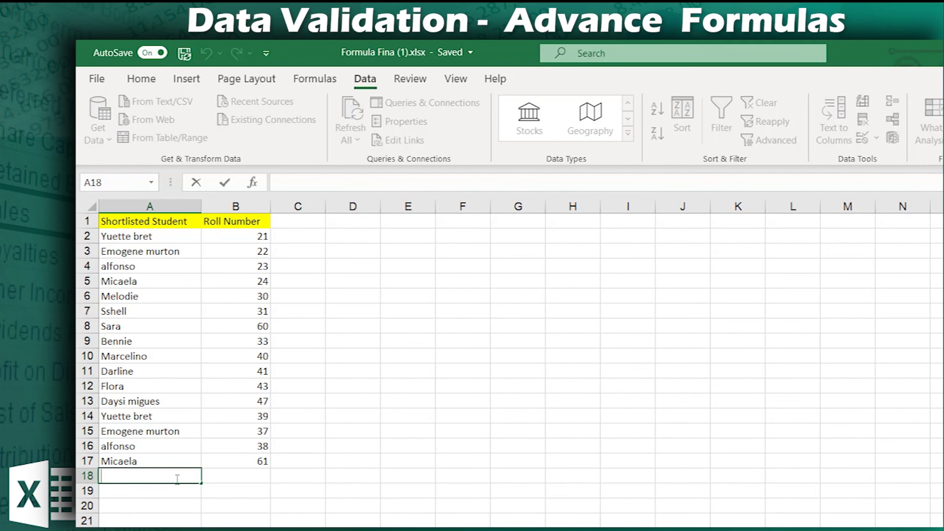
{"action": "left_click_drag", "start_coordinate": [261, 236], "coordinate": [252, 461]}
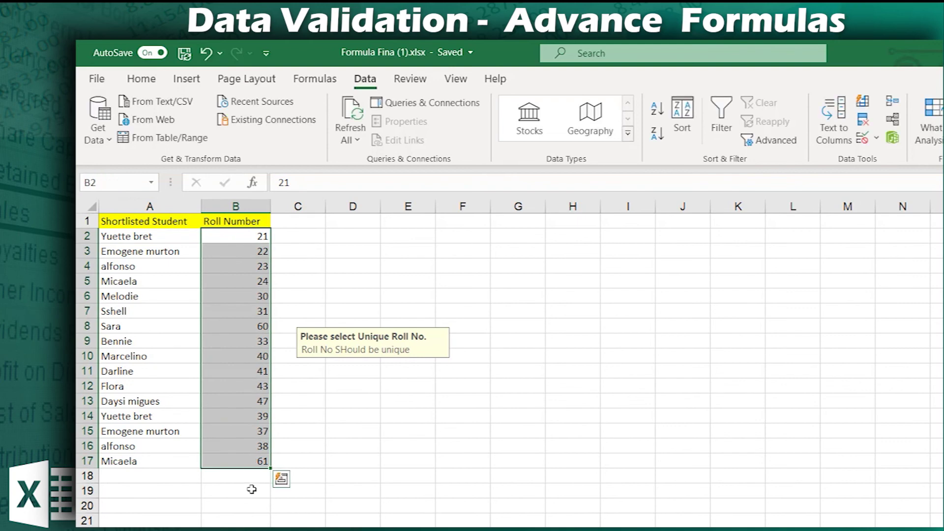
{"action": "left_click", "coordinate": [261, 472]}
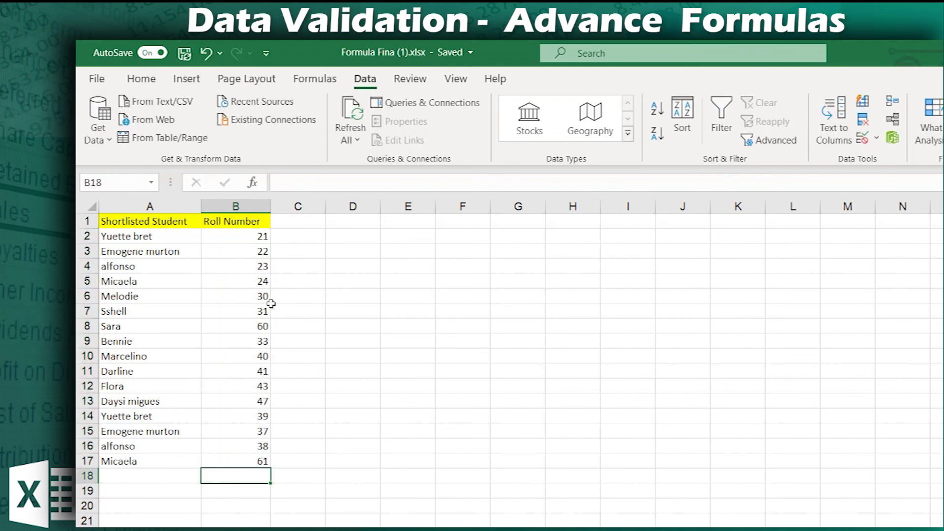
{"action": "left_click_drag", "start_coordinate": [261, 238], "coordinate": [245, 462]}
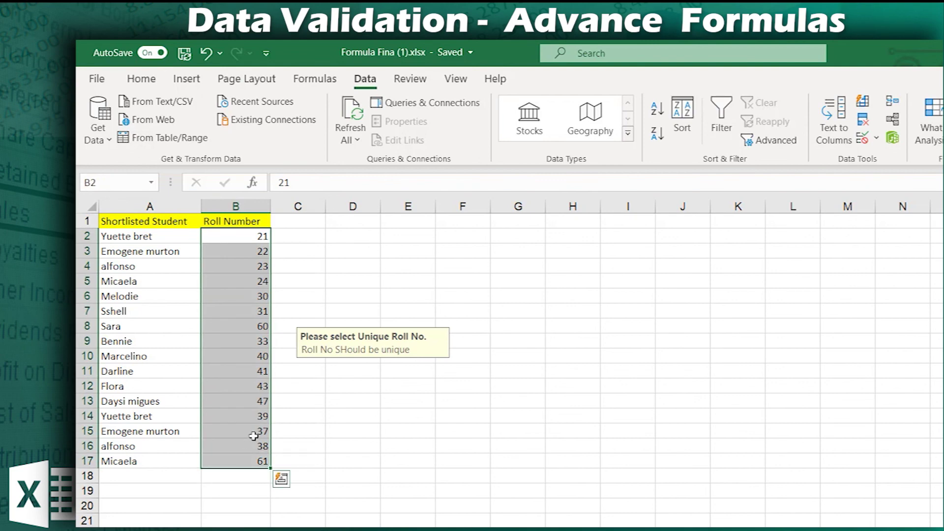